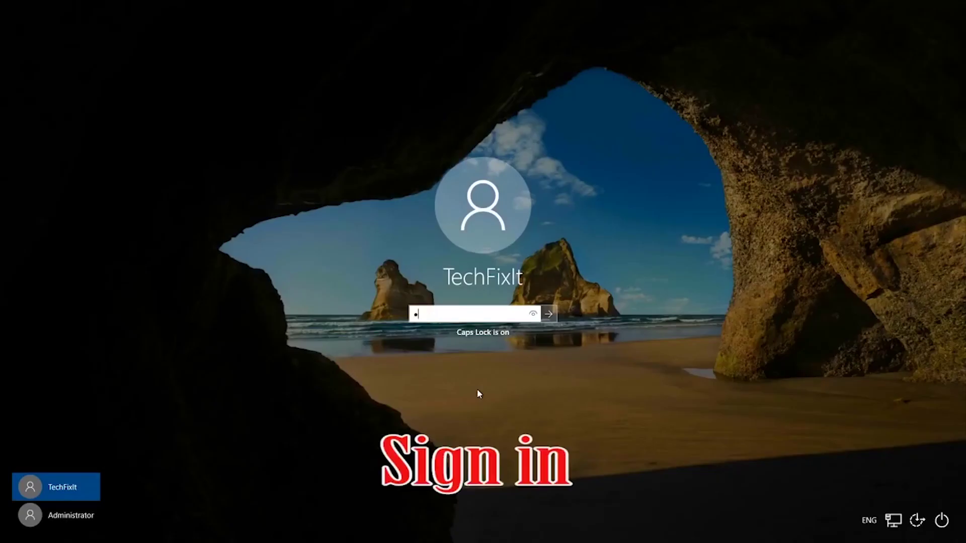
Sign in to Windows with the account password and open the Services console.
text(•••)
key(Return)
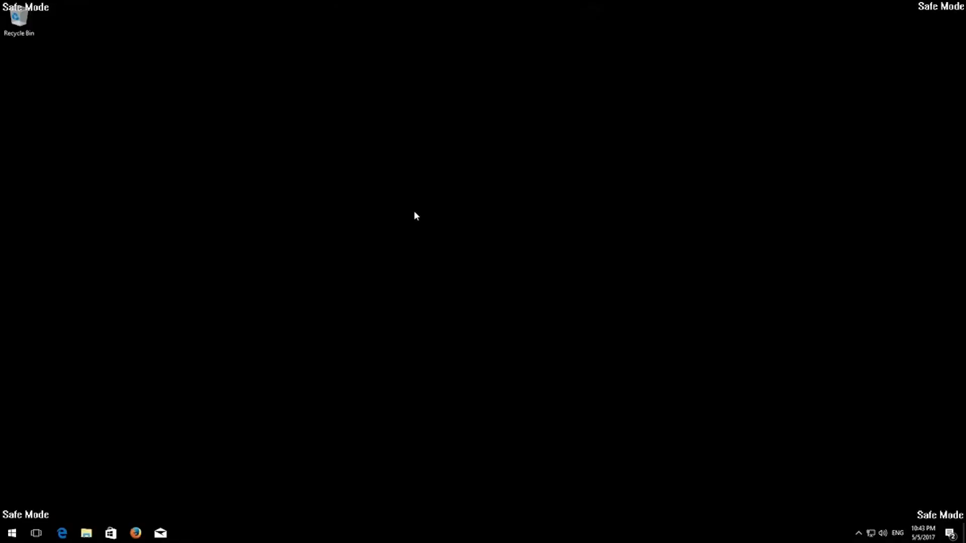
key(super)
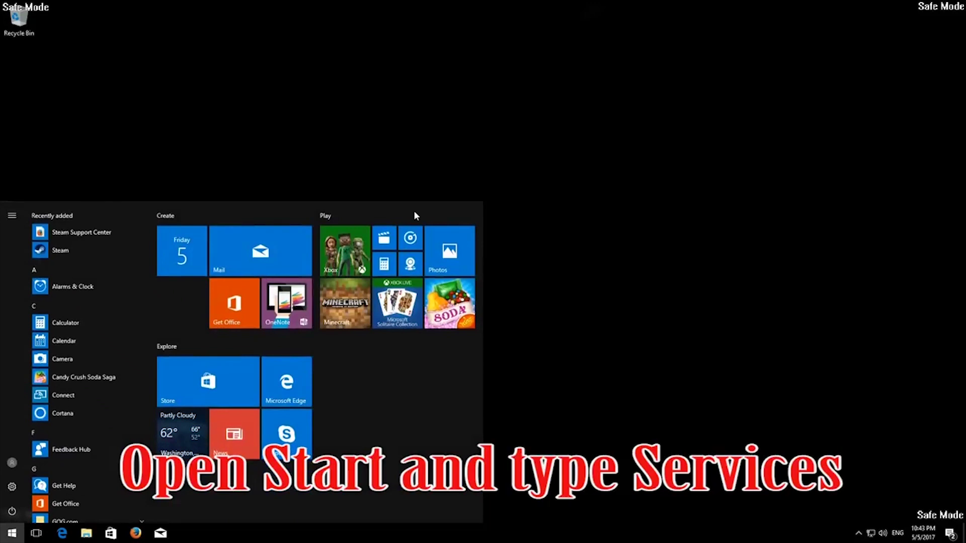
text(services)
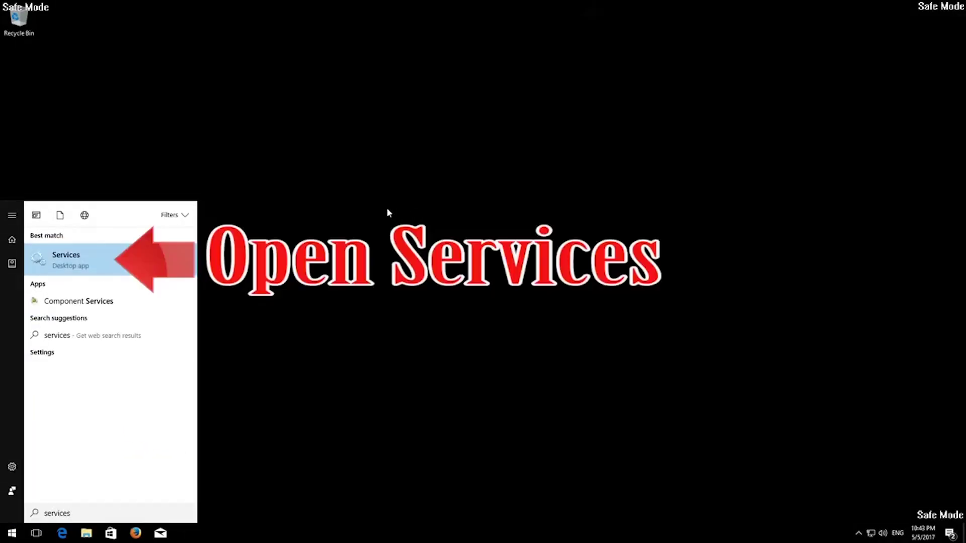
click(112, 255)
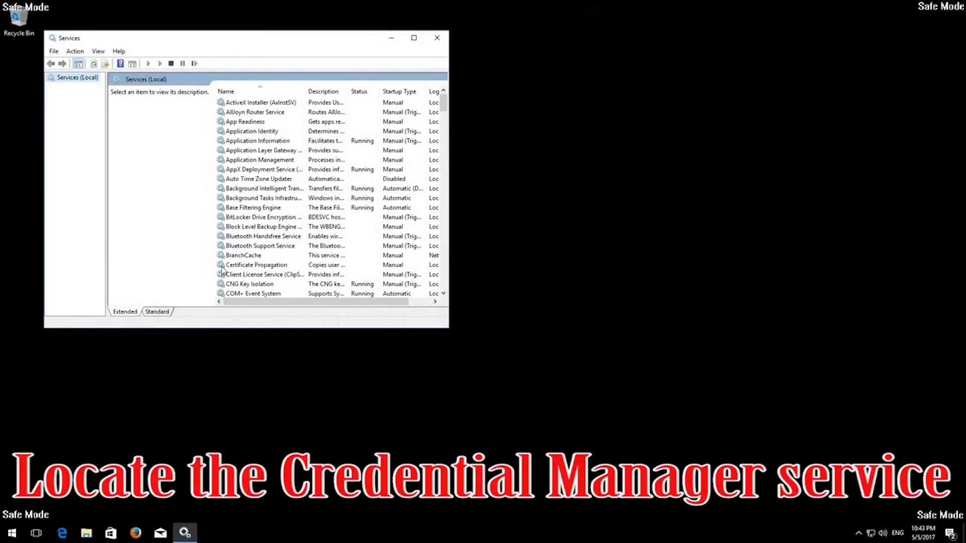
Locate the Credential Manager service in the services list and open its properties.
click(229, 278)
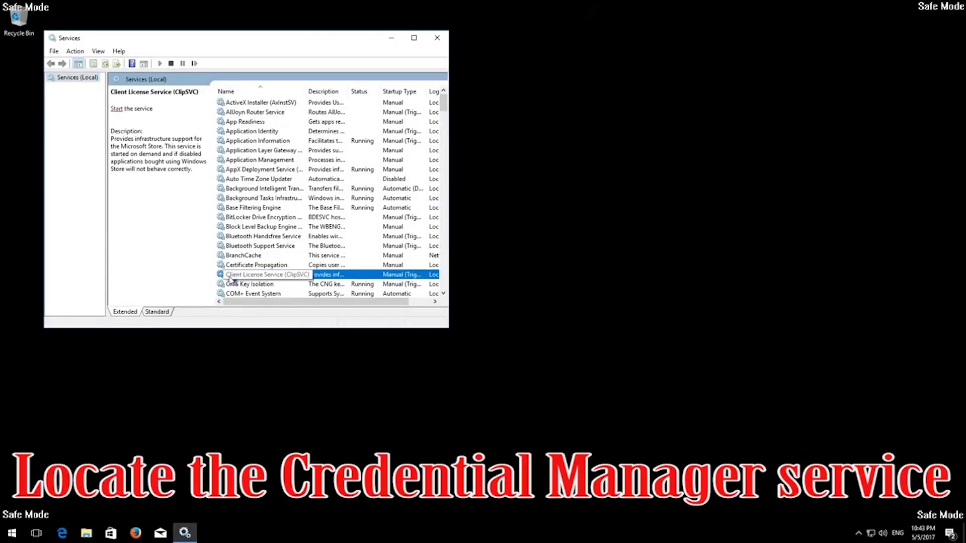
click(229, 284)
scroll(230, 282, down, 6)
click(256, 200)
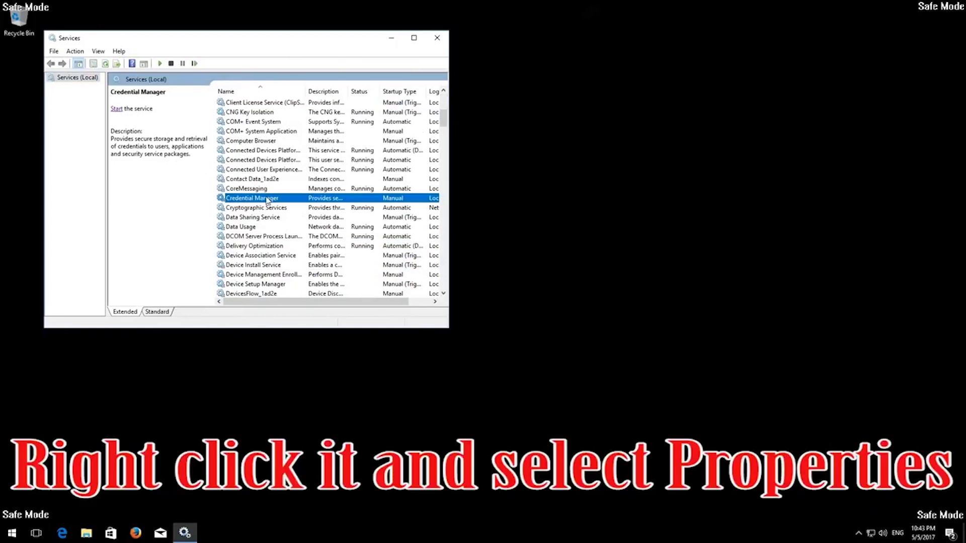
right_click(267, 199)
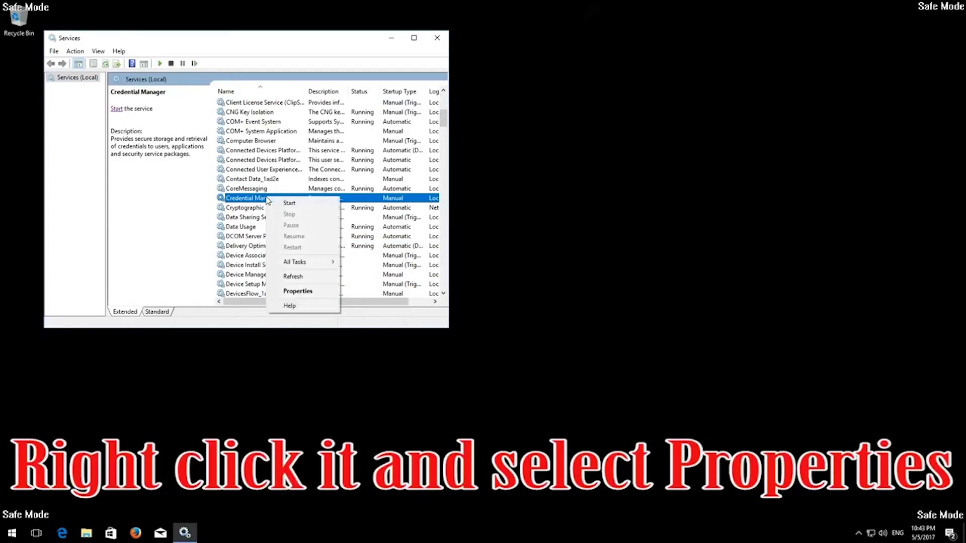
click(296, 292)
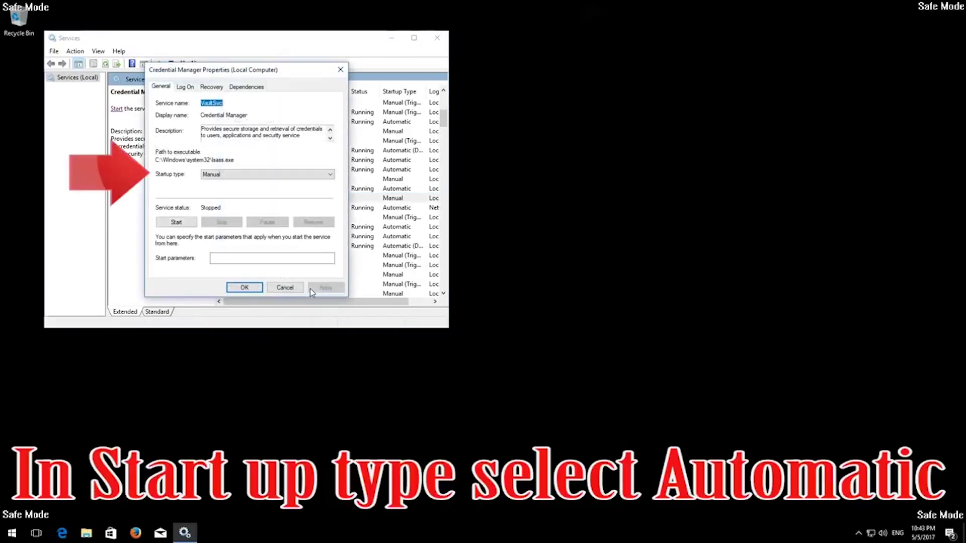
Set the Credential Manager startup type to Automatic, start the service, and apply the settings.
click(252, 174)
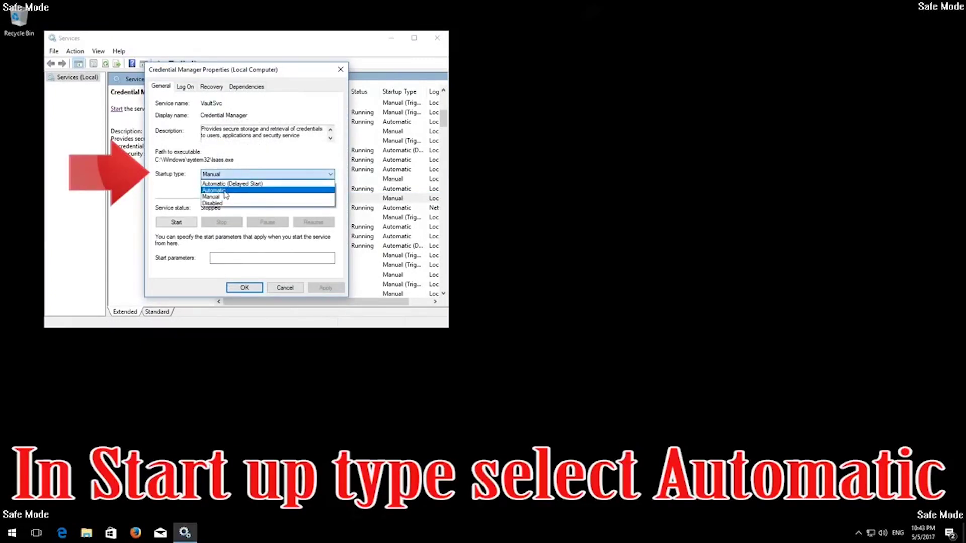
click(237, 193)
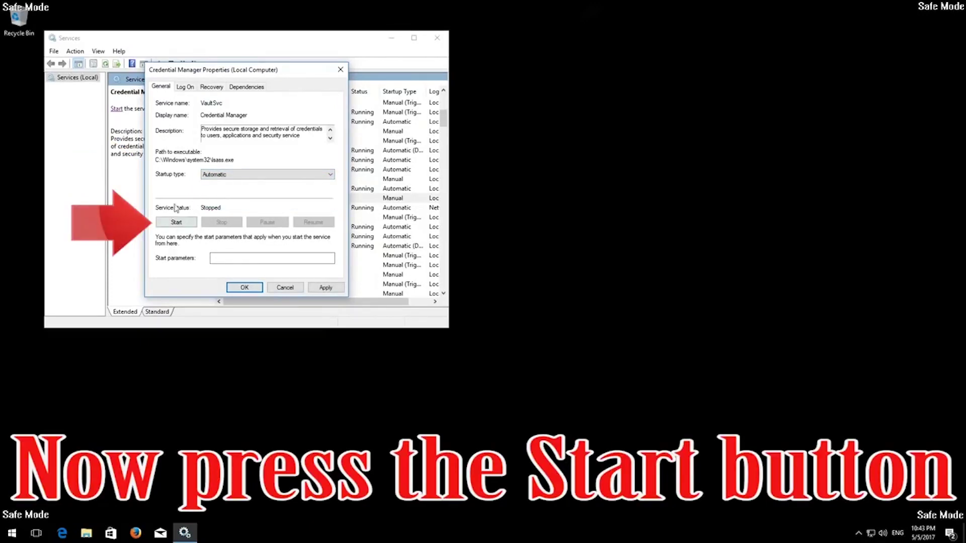
click(176, 223)
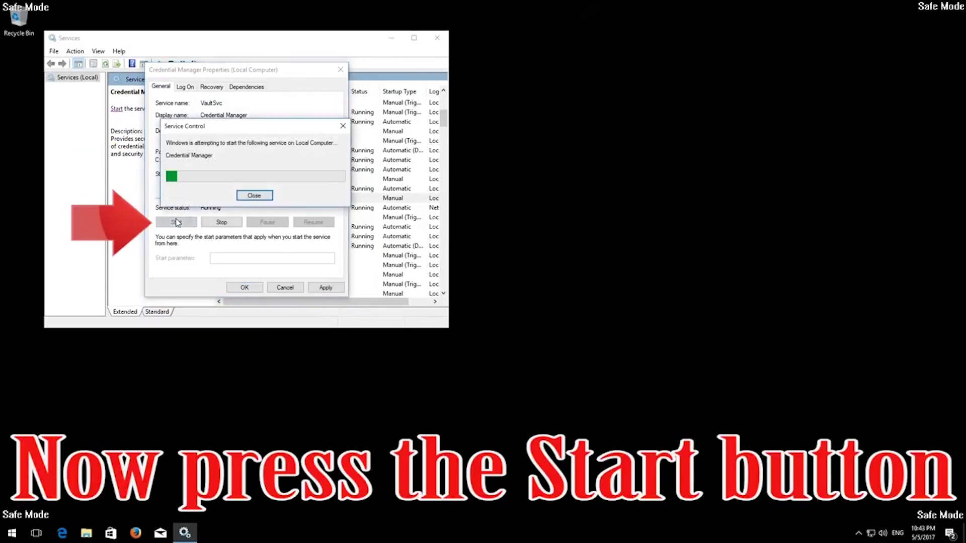
click(325, 288)
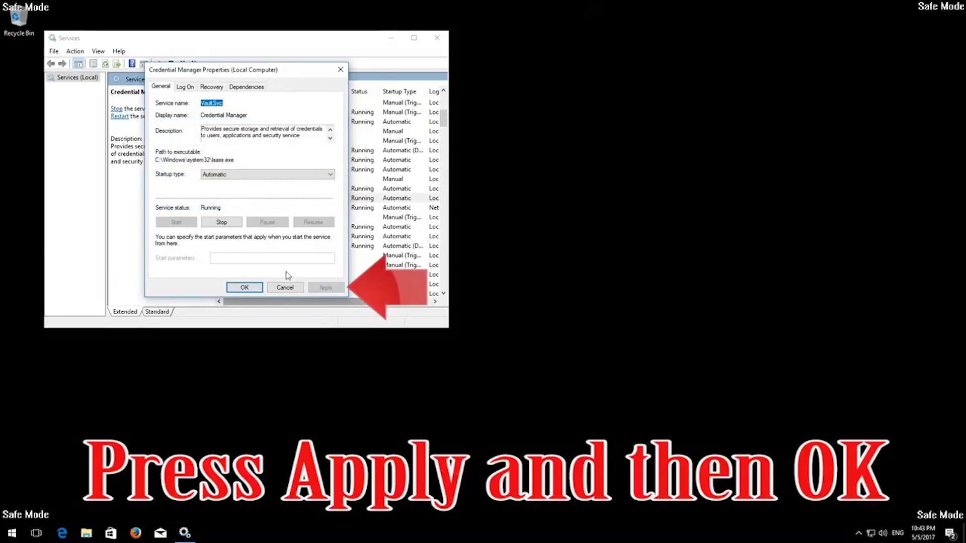
click(242, 290)
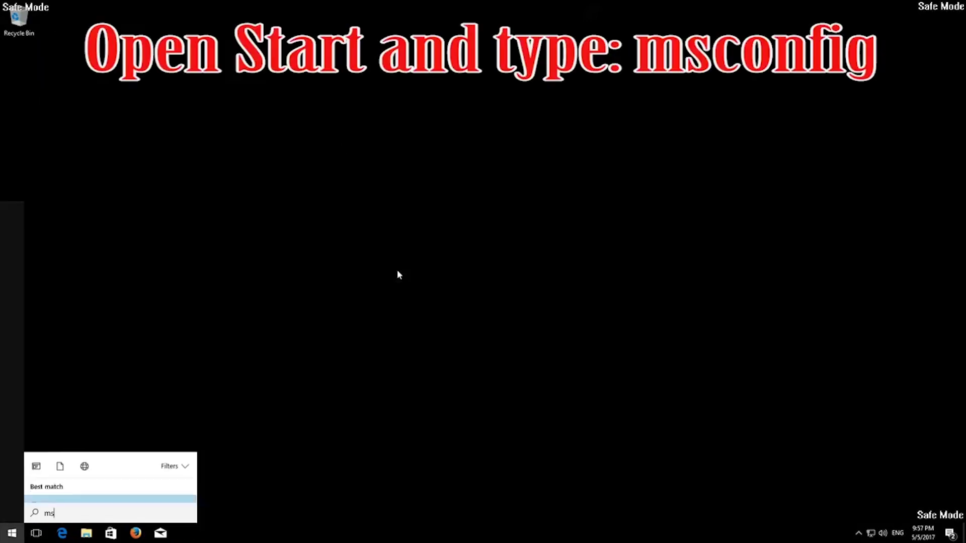
Open System Configuration through msconfig and disable Safe boot in the boot options, applying the change.
text(co)
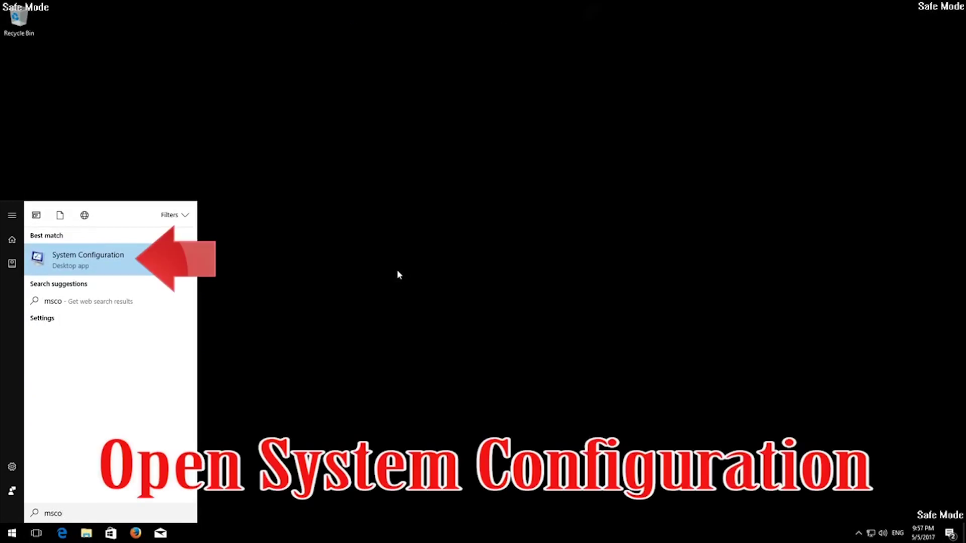
click(104, 258)
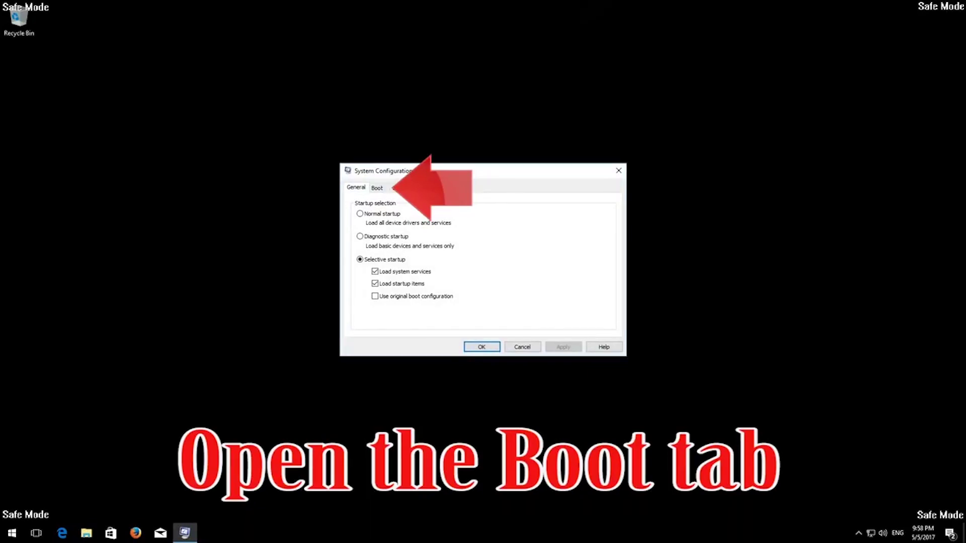
click(378, 189)
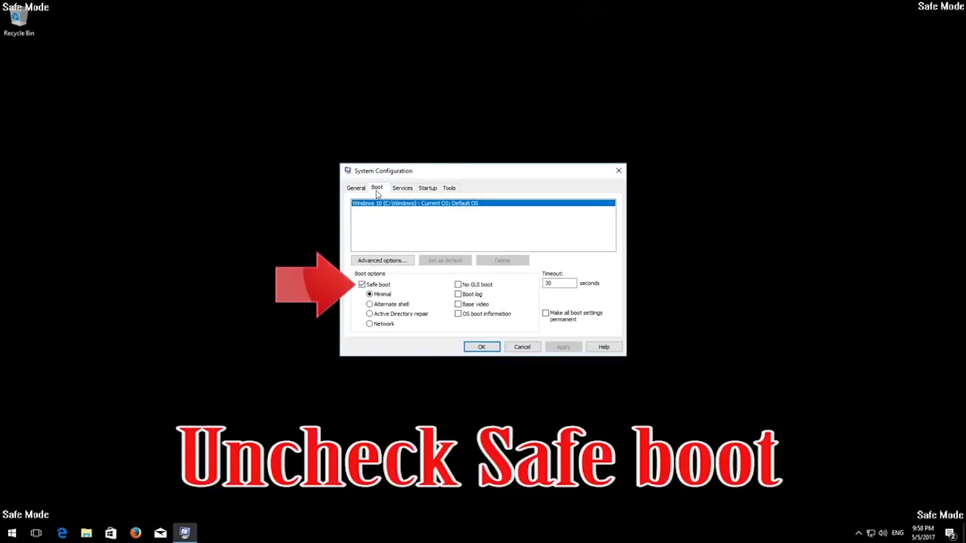
click(362, 284)
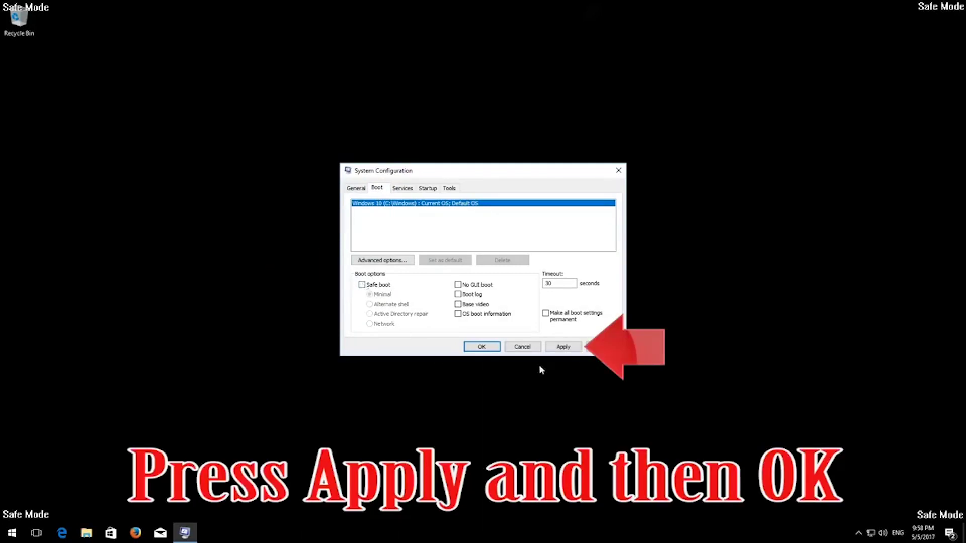
click(558, 345)
click(482, 348)
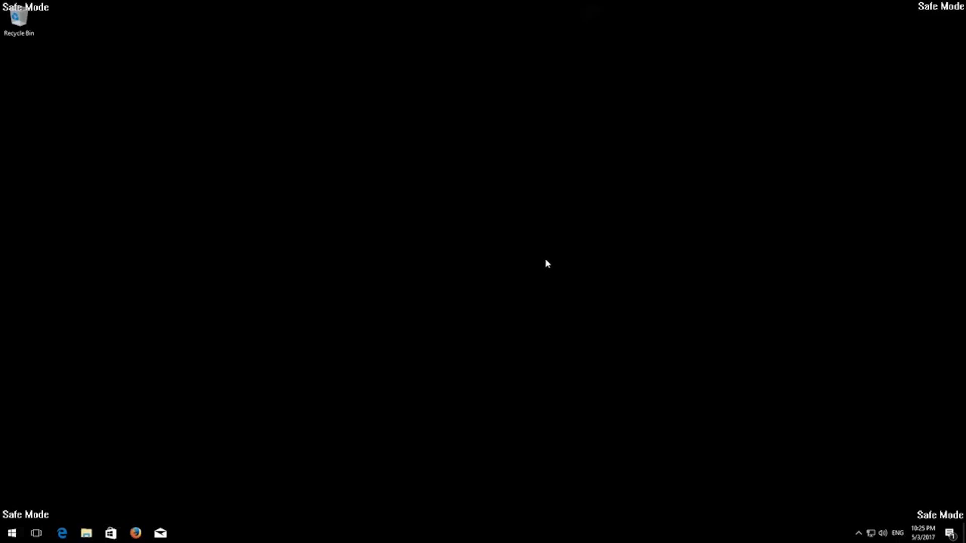
Search for the sign-in settings and open Sign-in options.
key(super)
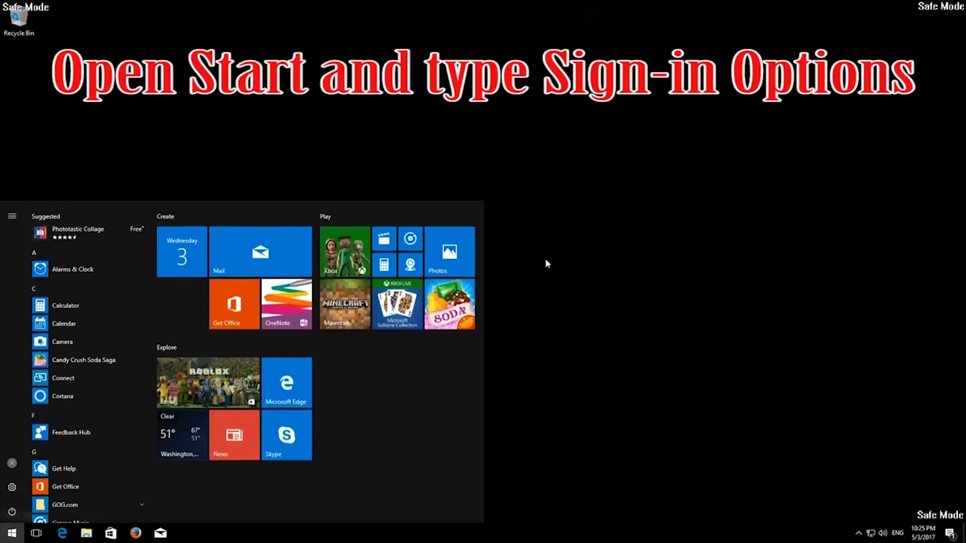
text(sign)
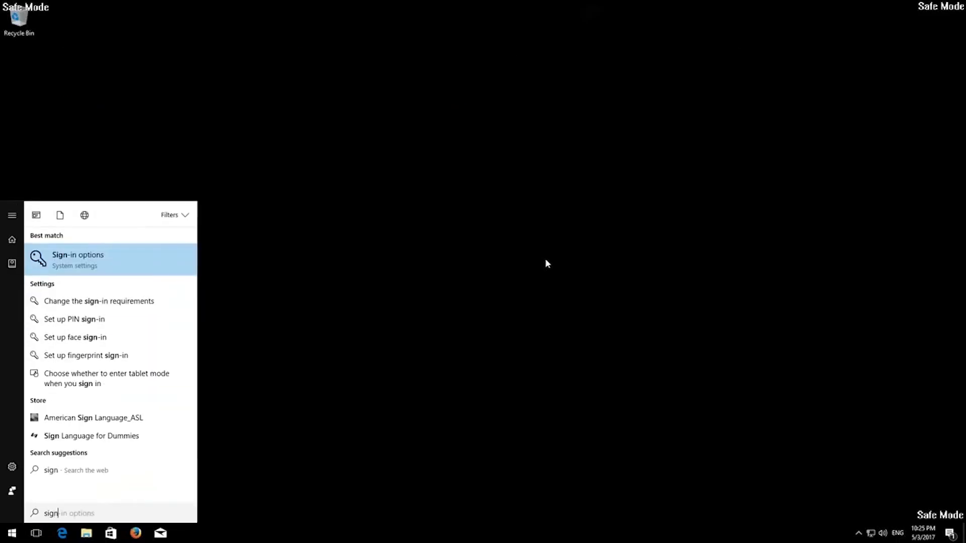
click(87, 266)
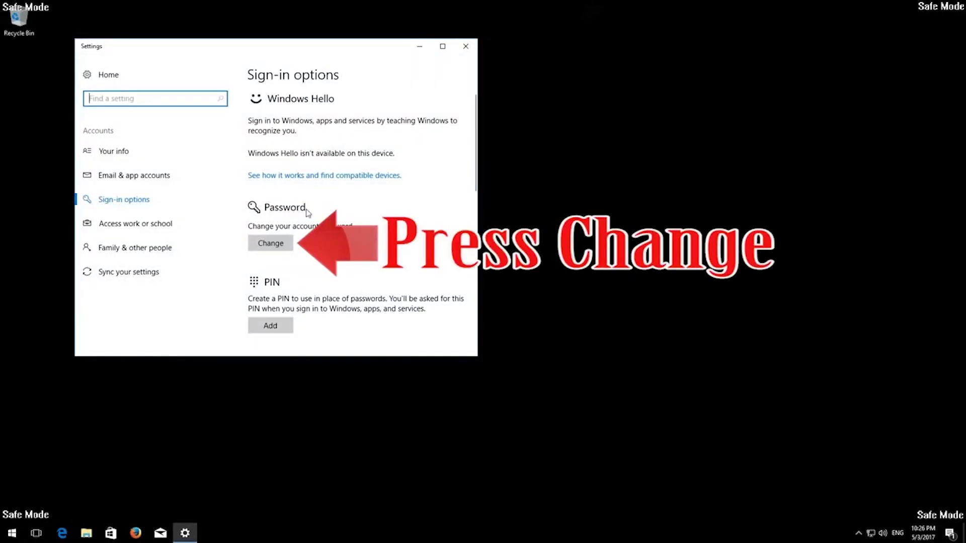
Remove the account password by confirming the current password and leaving the new password, confirmation and hint fields blank.
click(271, 243)
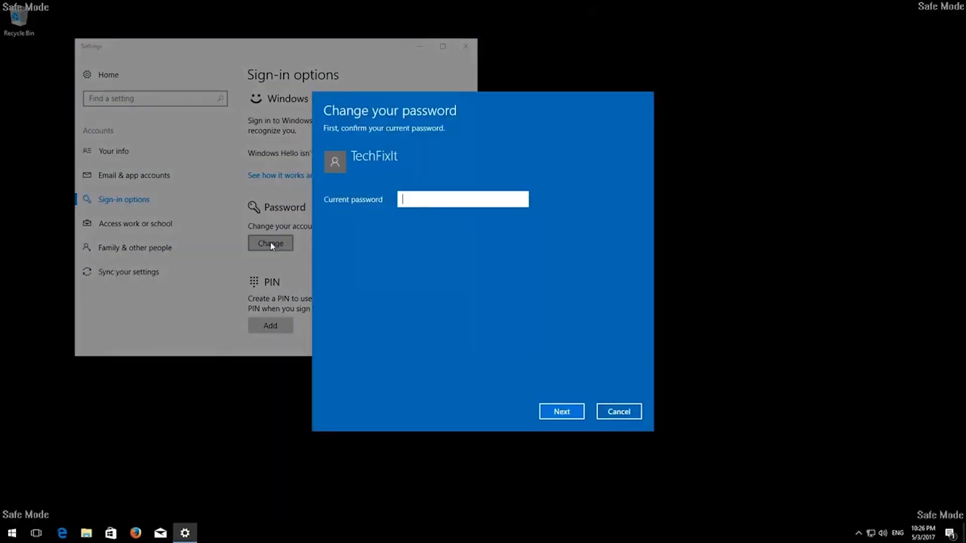
text(••)
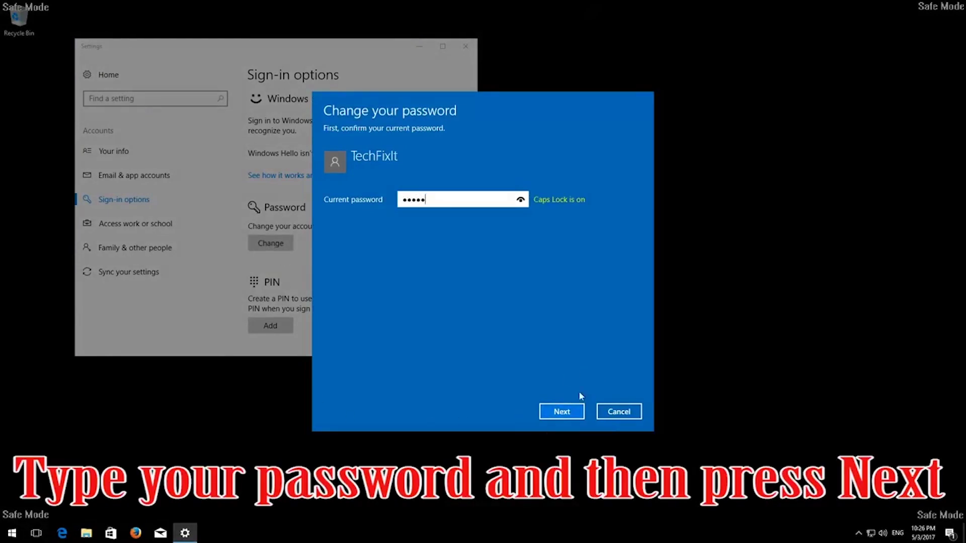
click(565, 416)
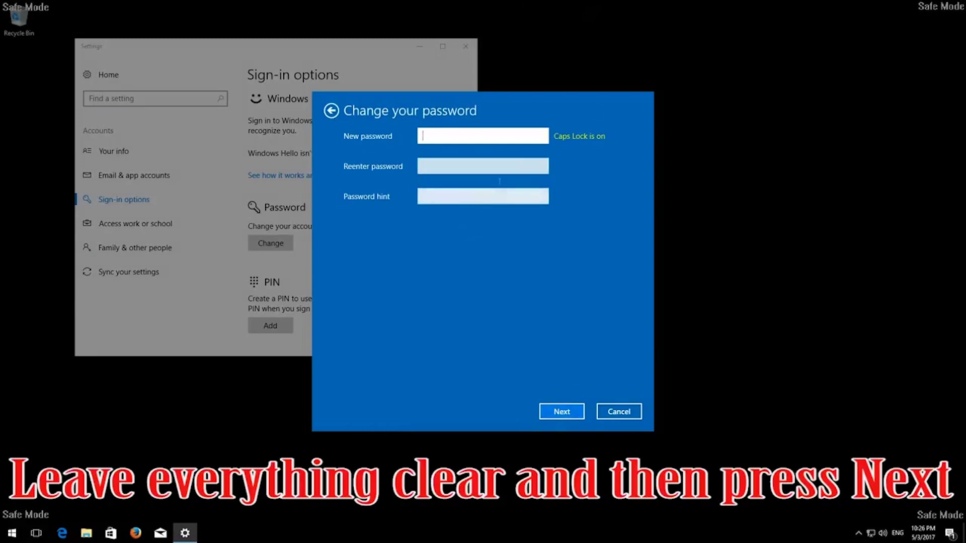
click(562, 412)
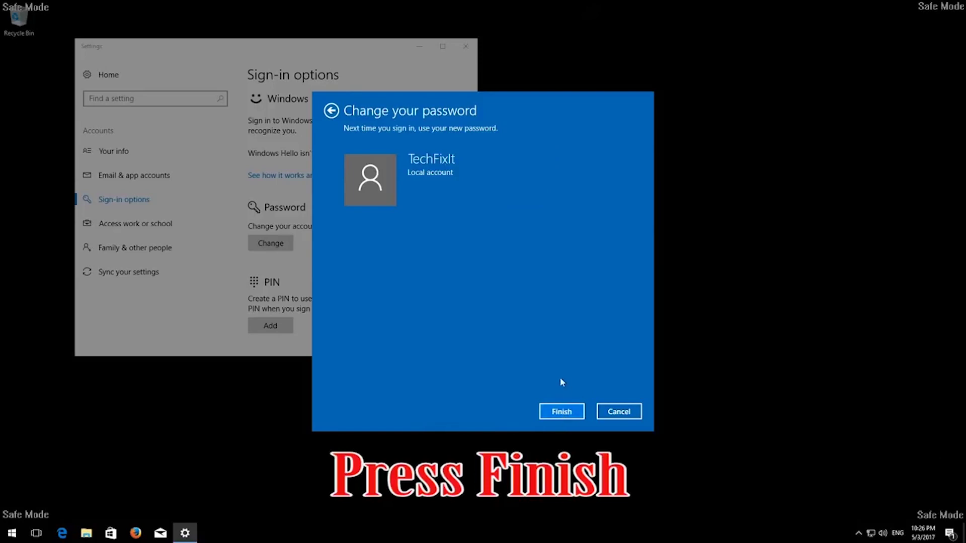
click(569, 408)
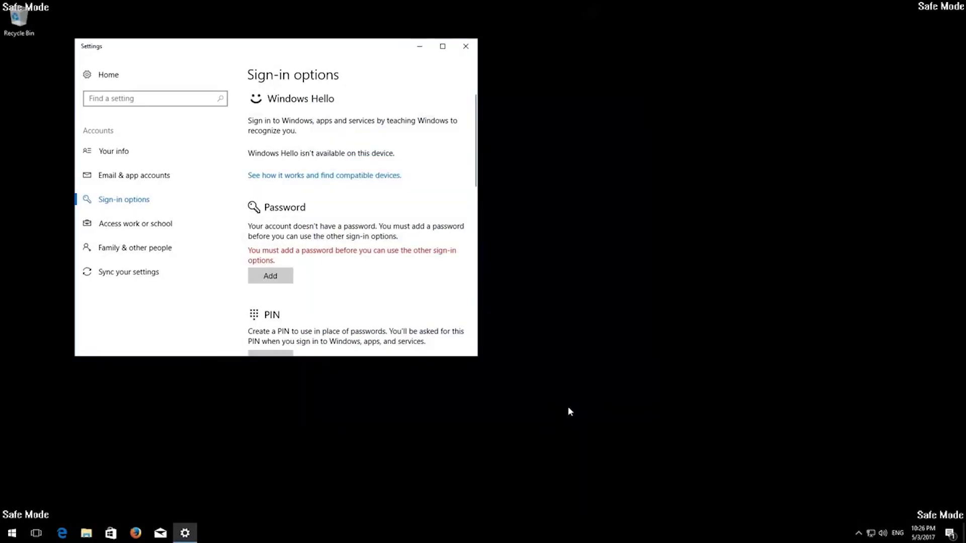
Close the Settings window and bring up the power options for restarting the PC.
click(462, 50)
click(12, 533)
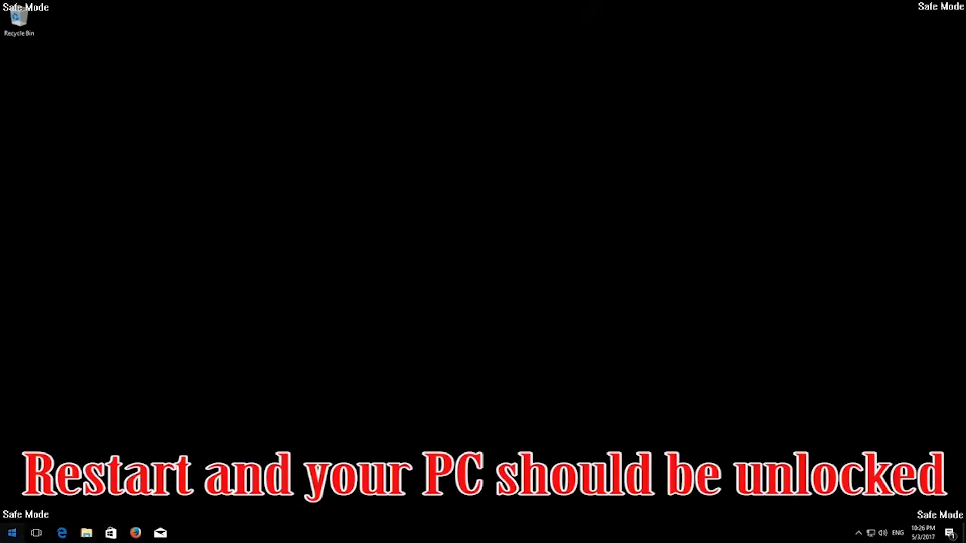
click(12, 512)
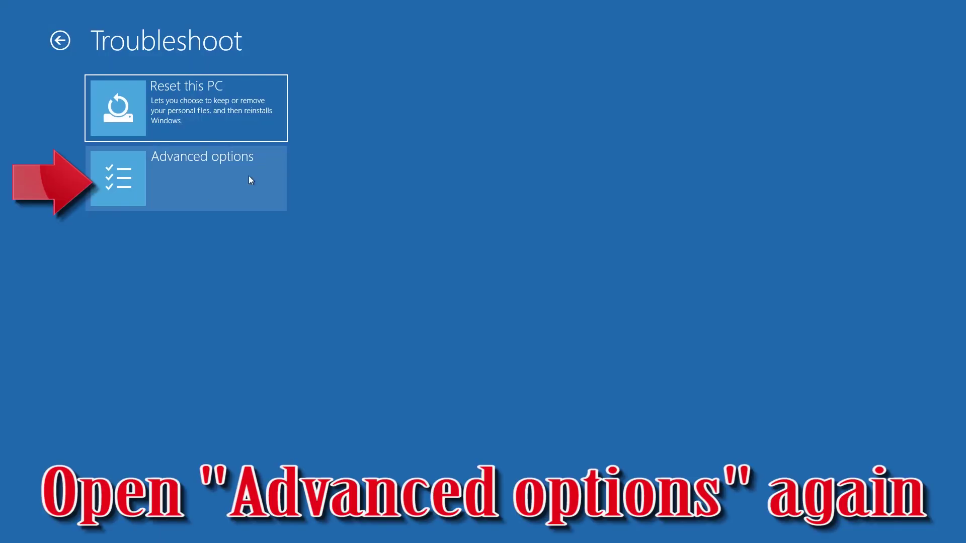
Launch System Restore from the advanced recovery options, choosing the listed account and the US keyboard layout.
click(207, 178)
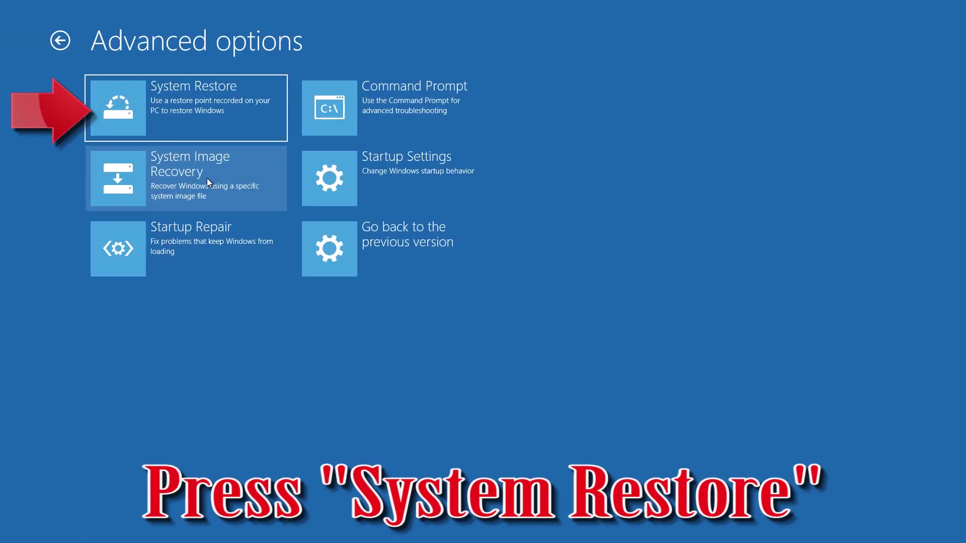
click(234, 101)
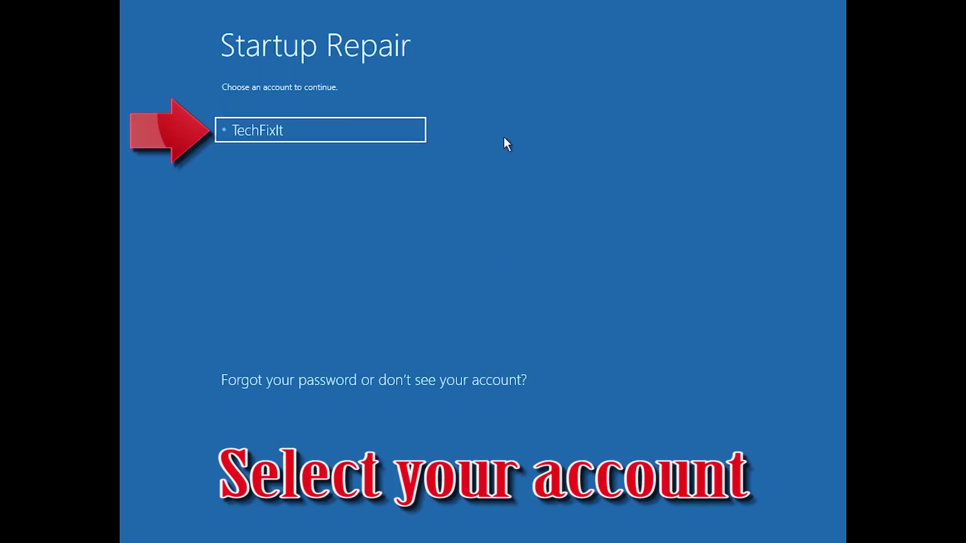
click(324, 132)
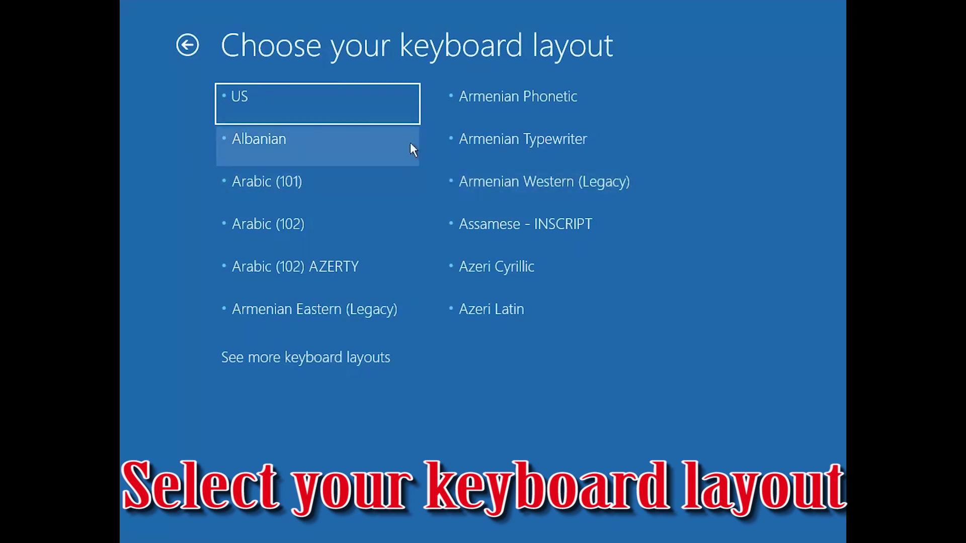
click(271, 114)
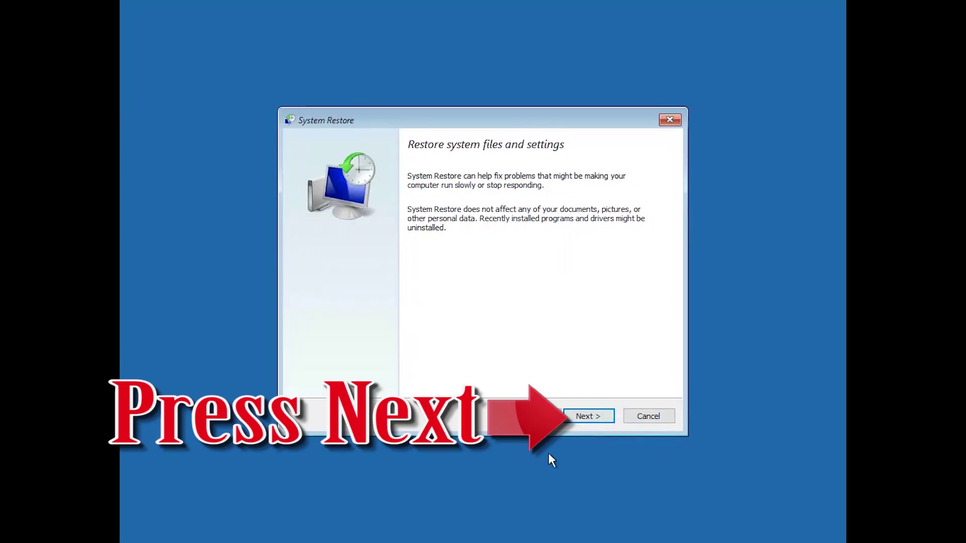
Restore the system to the 1/6/2018 11:06:47 PM restore point, confirm the restore, and dismiss the completion message.
click(586, 422)
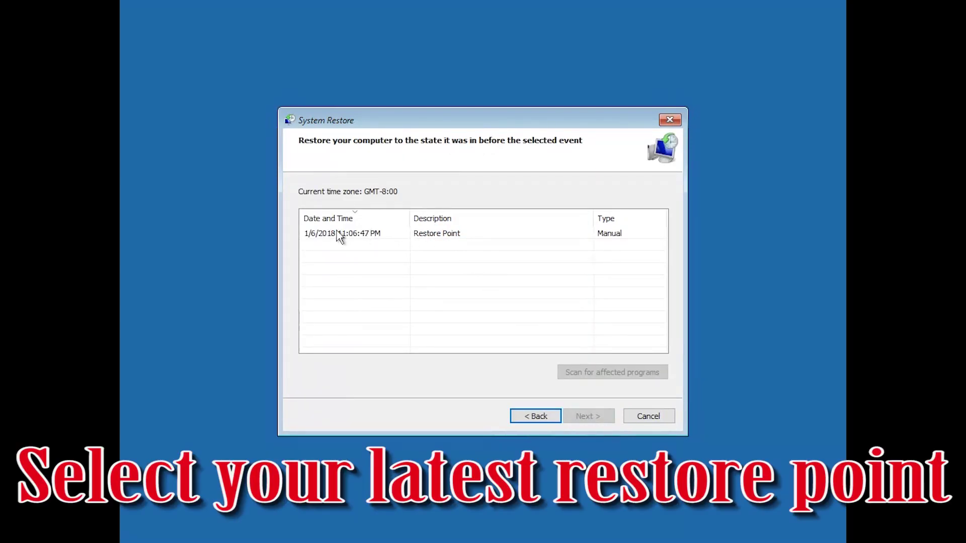
click(400, 242)
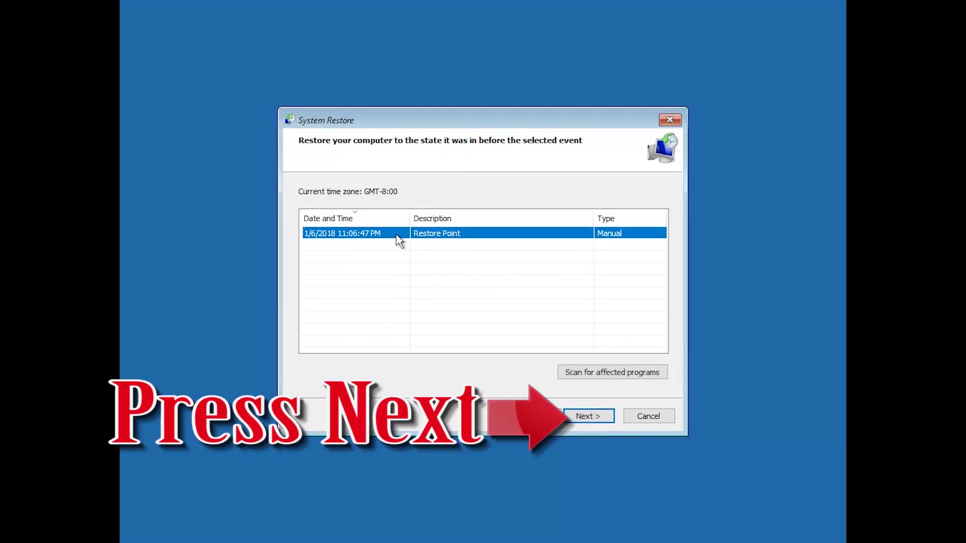
click(575, 420)
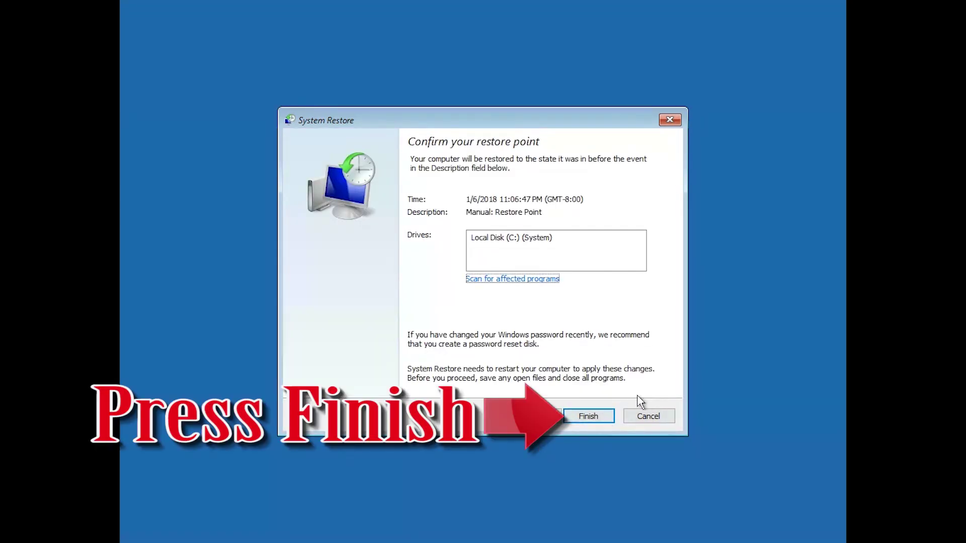
click(589, 417)
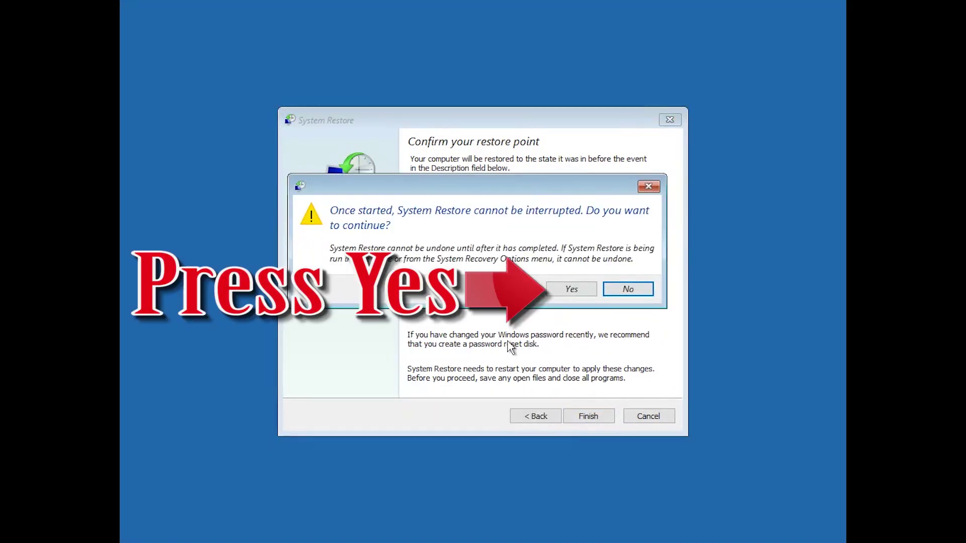
click(580, 294)
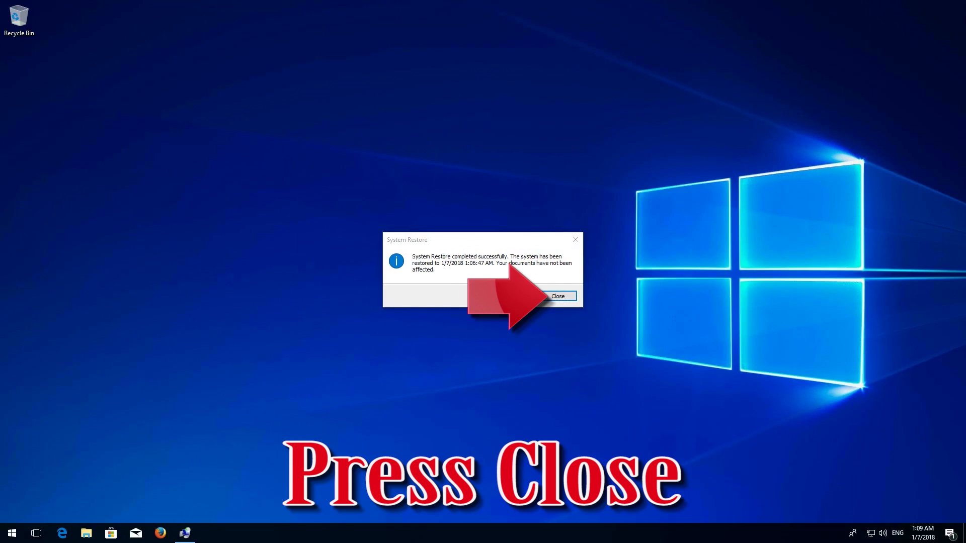
click(558, 297)
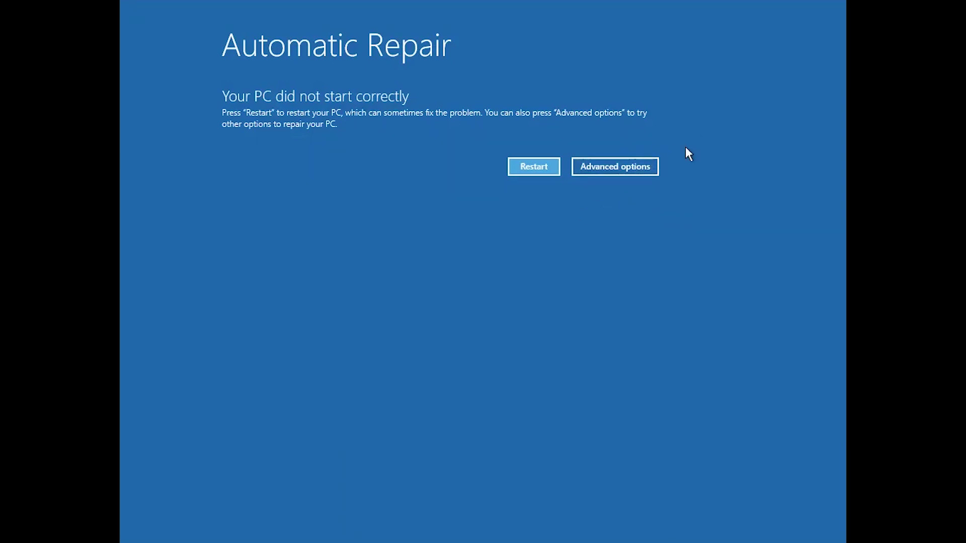
Open the advanced options from the Automatic Repair screen.
click(605, 168)
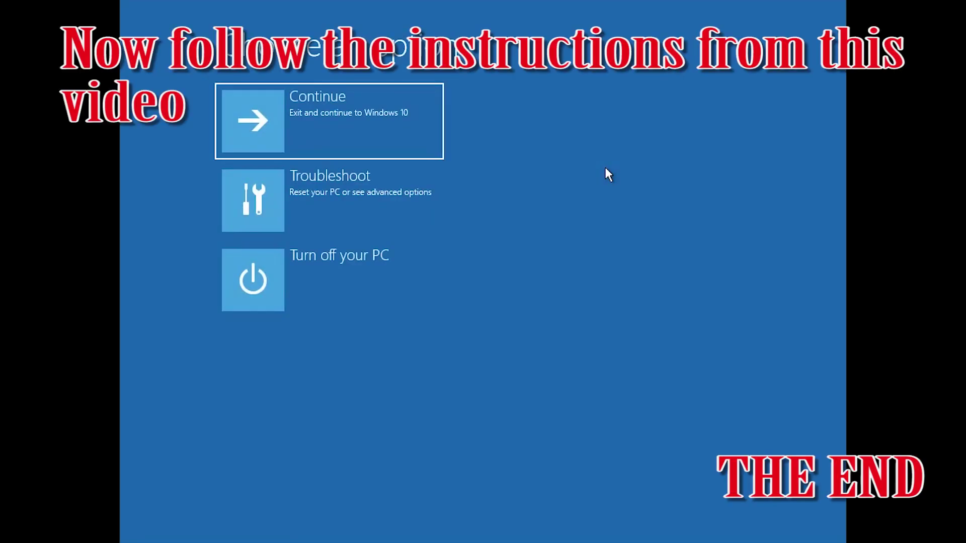